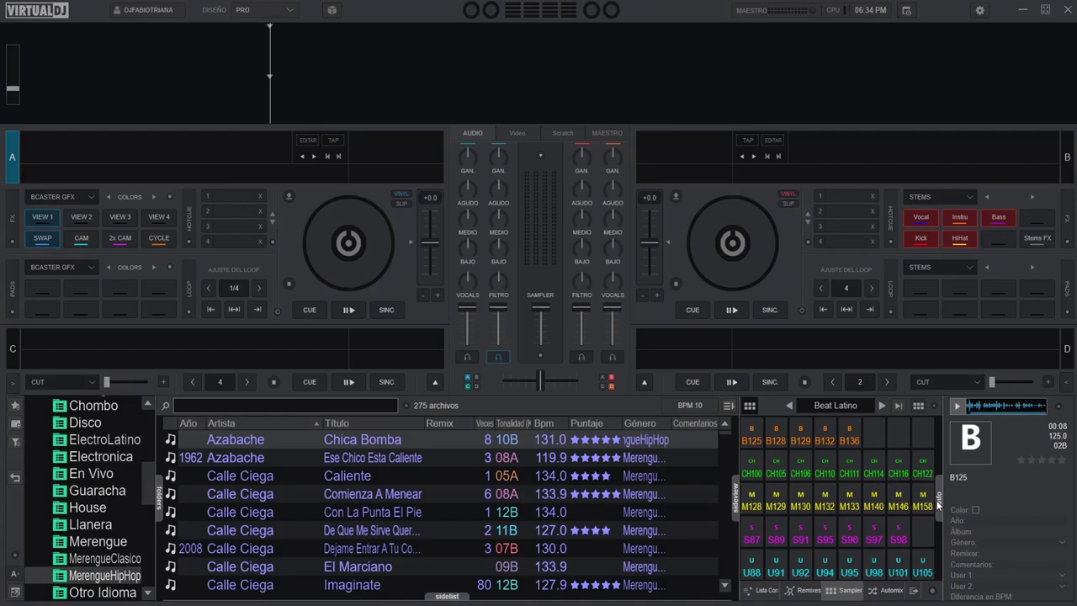
Collapse the track info panel and toggle the side view holding the Beat Latino sampler so it stays open.
click(937, 503)
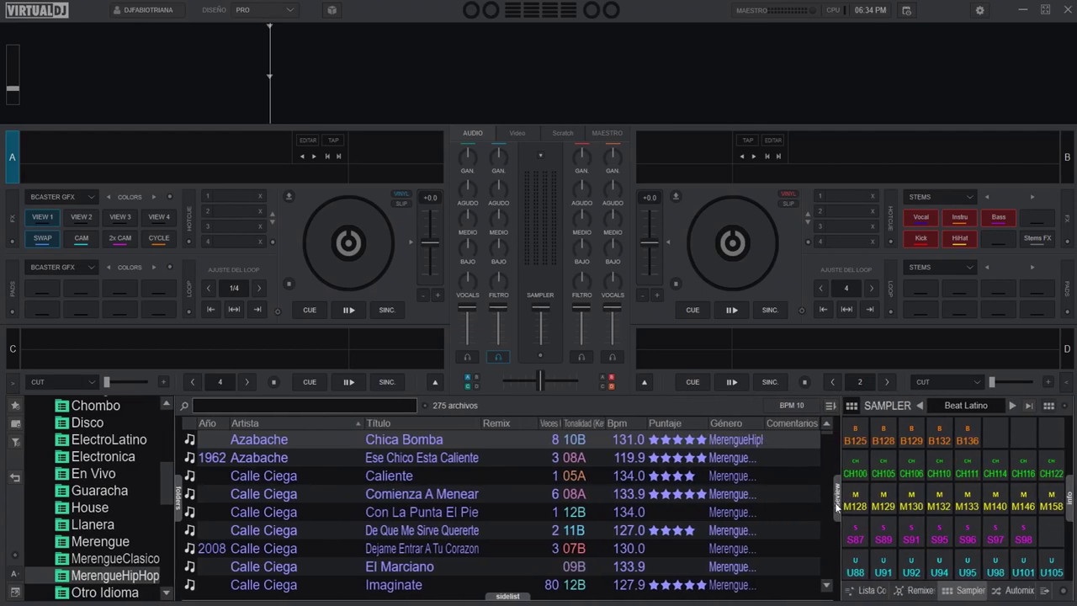
click(841, 504)
click(1061, 502)
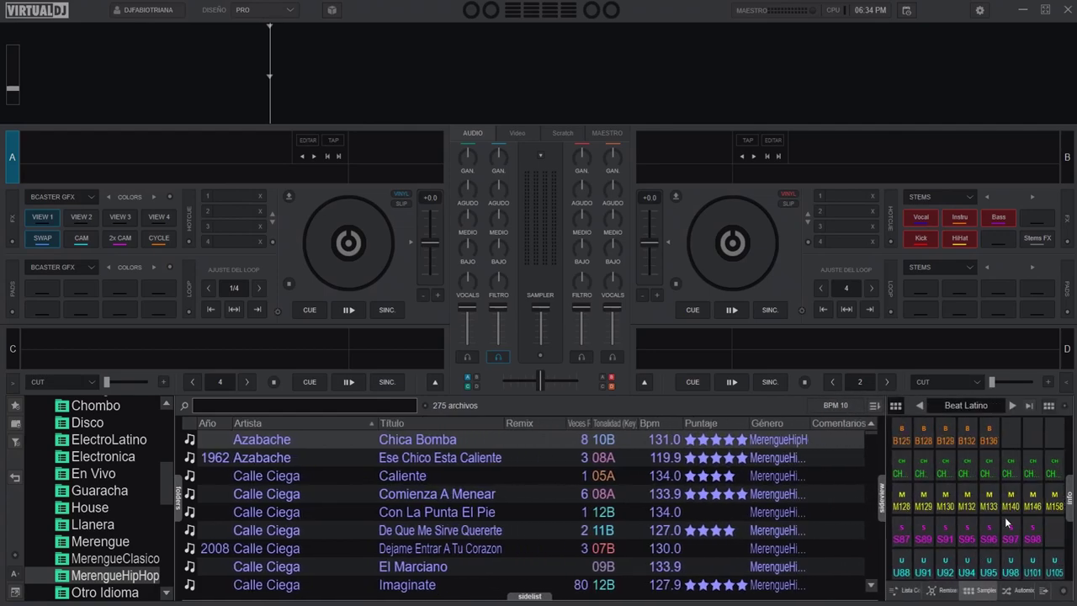
View the sidelist in the side view and return to the Sampler.
click(871, 591)
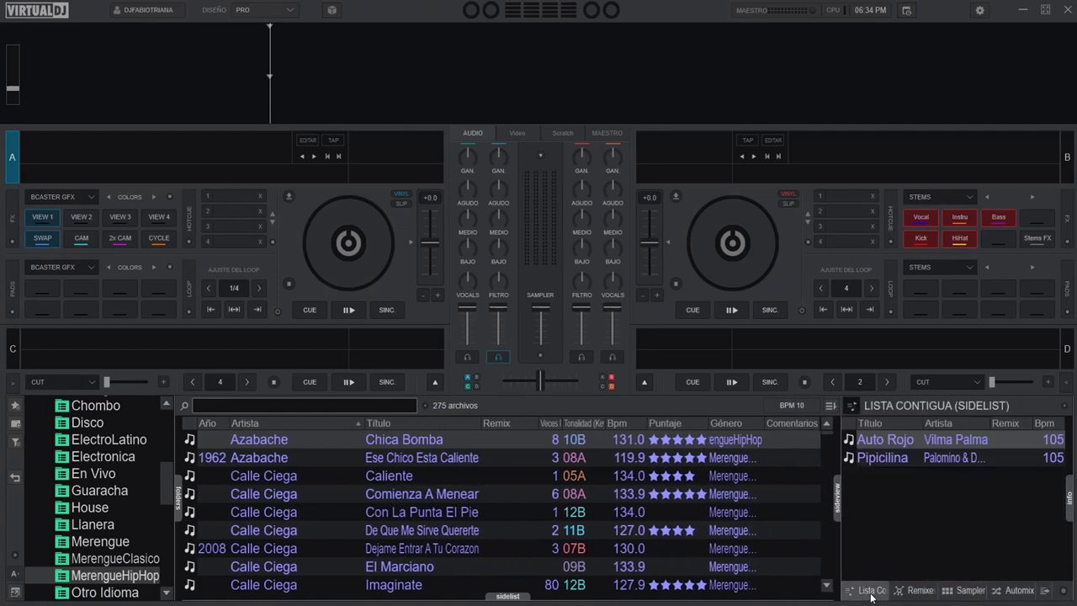
click(838, 497)
click(1064, 497)
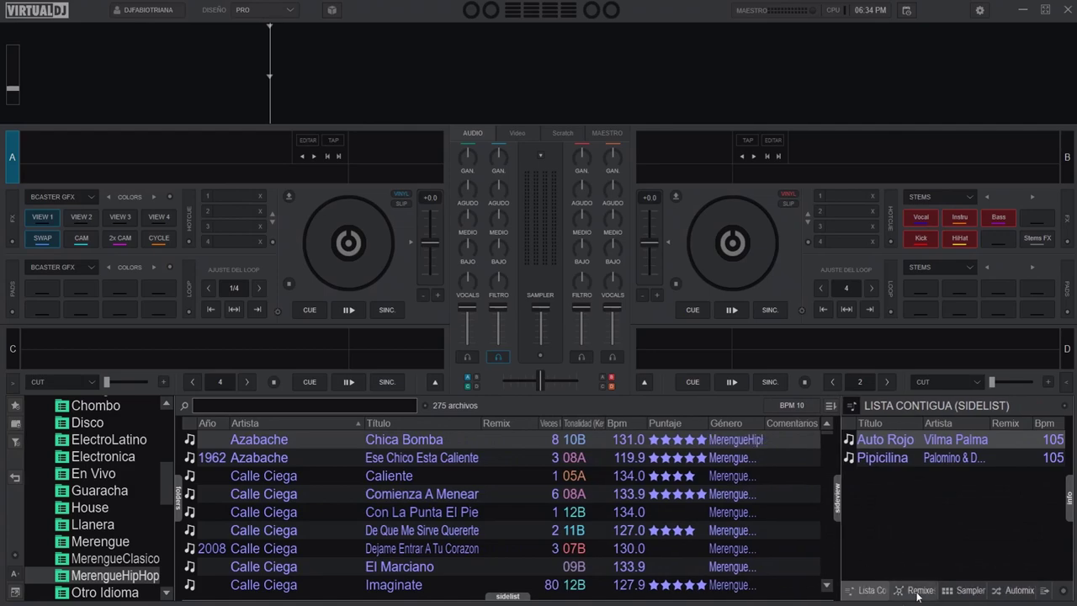
click(962, 592)
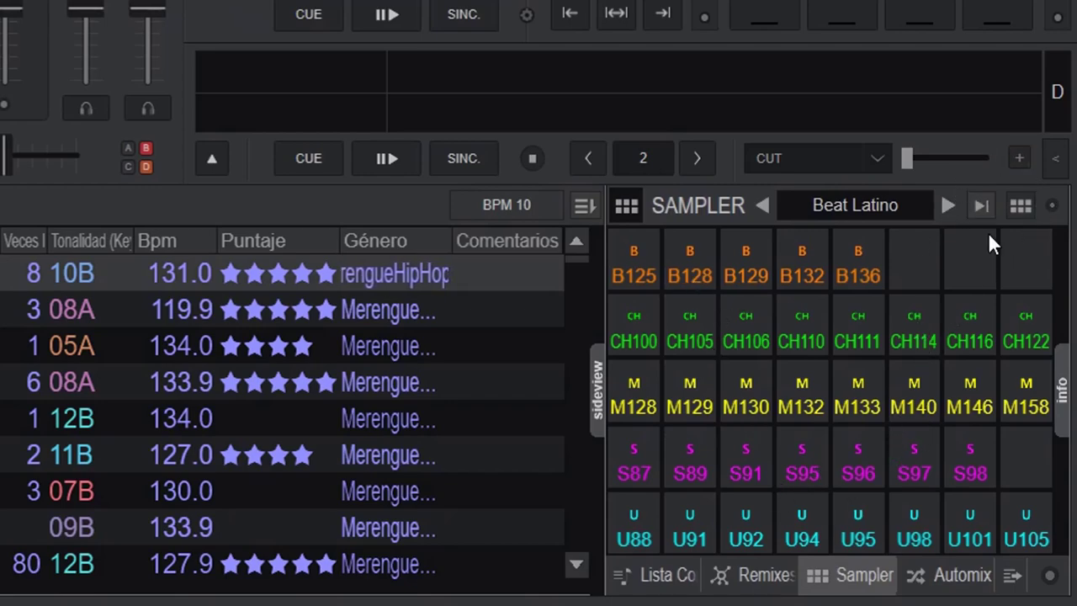
Display the Beat Latino sampler bank as a list and look through its samples from start to end.
click(1020, 205)
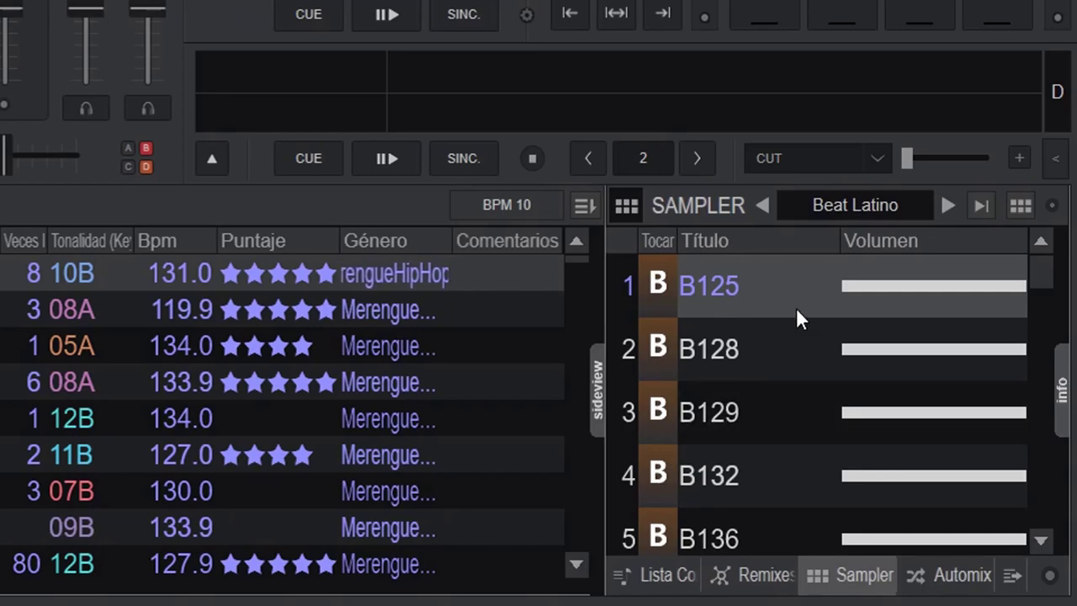
scroll(796, 312, down, 5)
scroll(796, 307, down, 5)
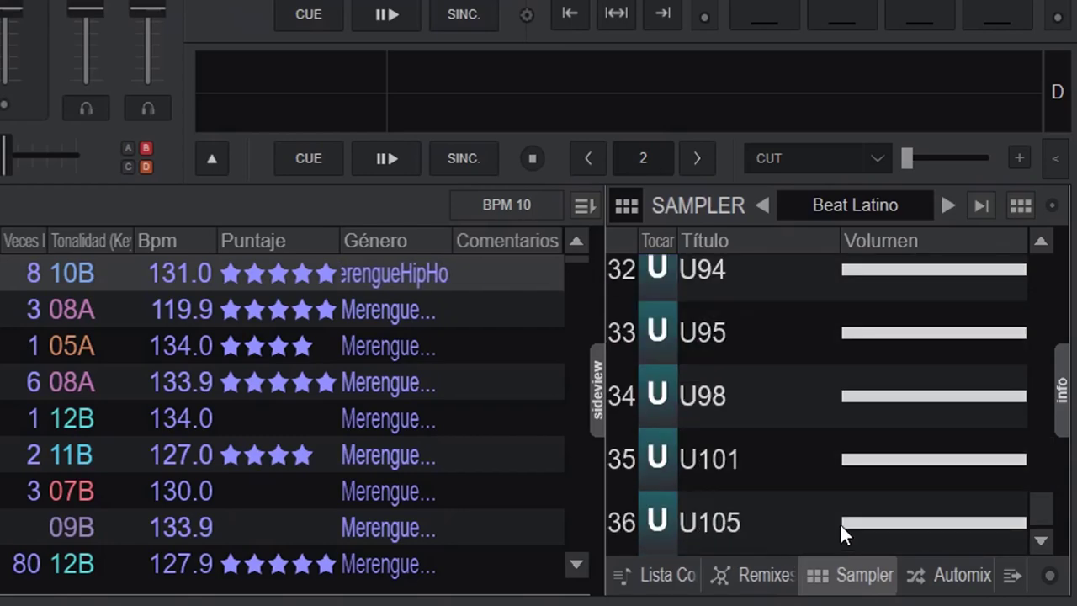
scroll(772, 424, up, 1)
scroll(772, 424, up, 9)
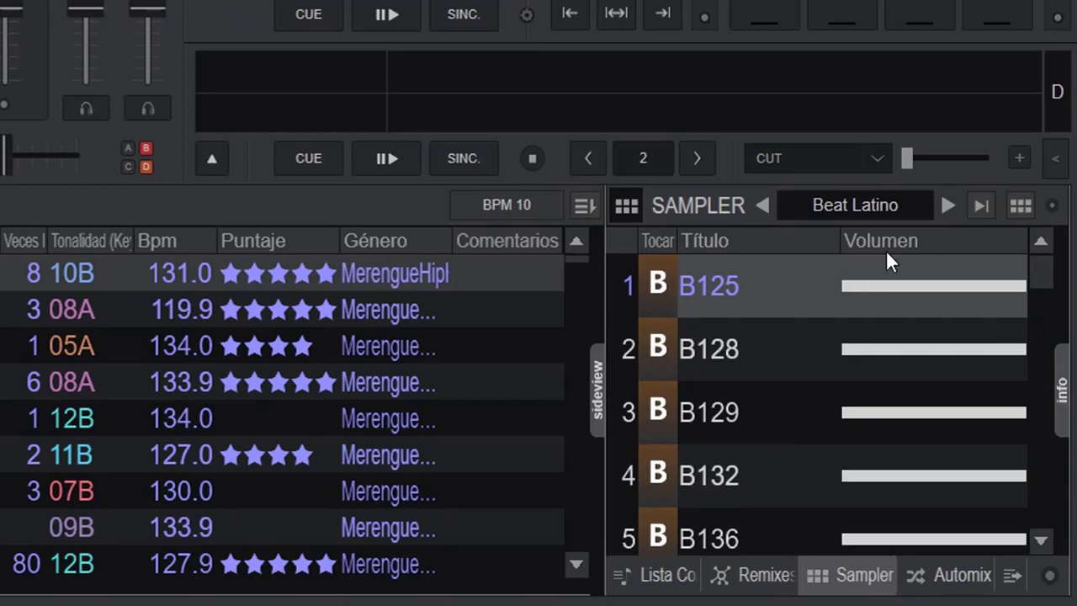
Check which sampler banks are available and return the Beat Latino bank to the pad grid display.
click(857, 207)
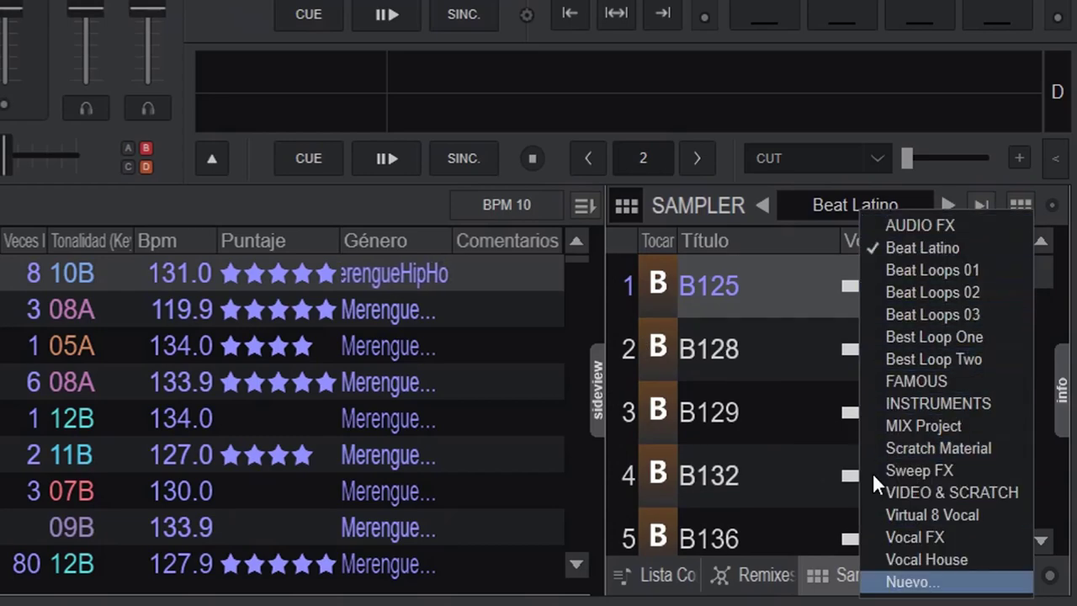
click(831, 207)
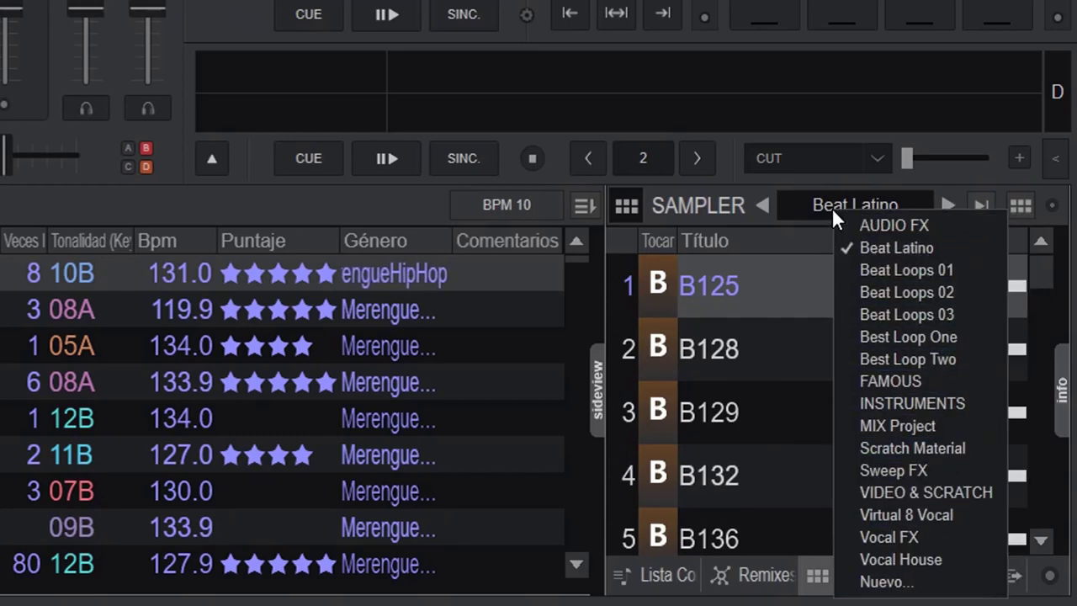
click(1017, 202)
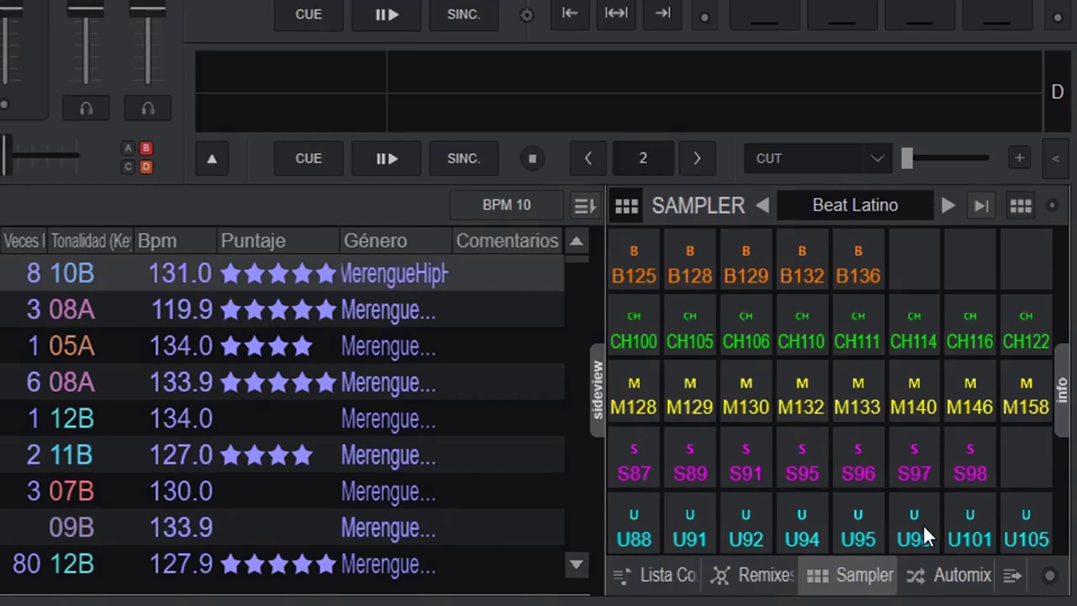
Switch the Beat Latino bank to list display and adjust the volumes of B125, B128, B129 and B132, leaving them at maximum.
click(1020, 205)
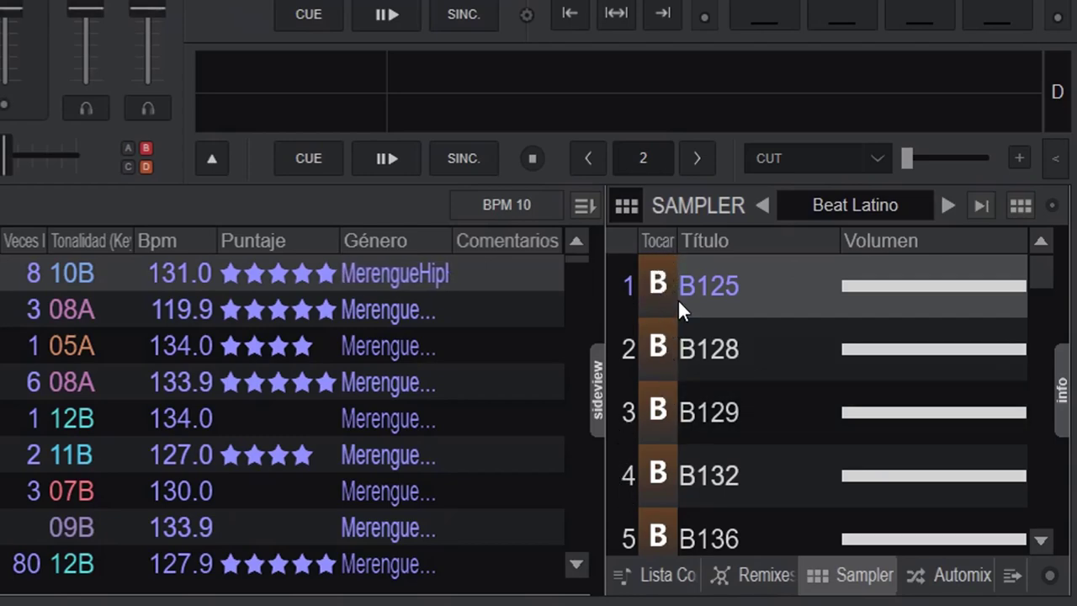
mouse_move(1010, 289)
mouse_down()
mouse_move(942, 289)
mouse_move(1022, 293)
mouse_up()
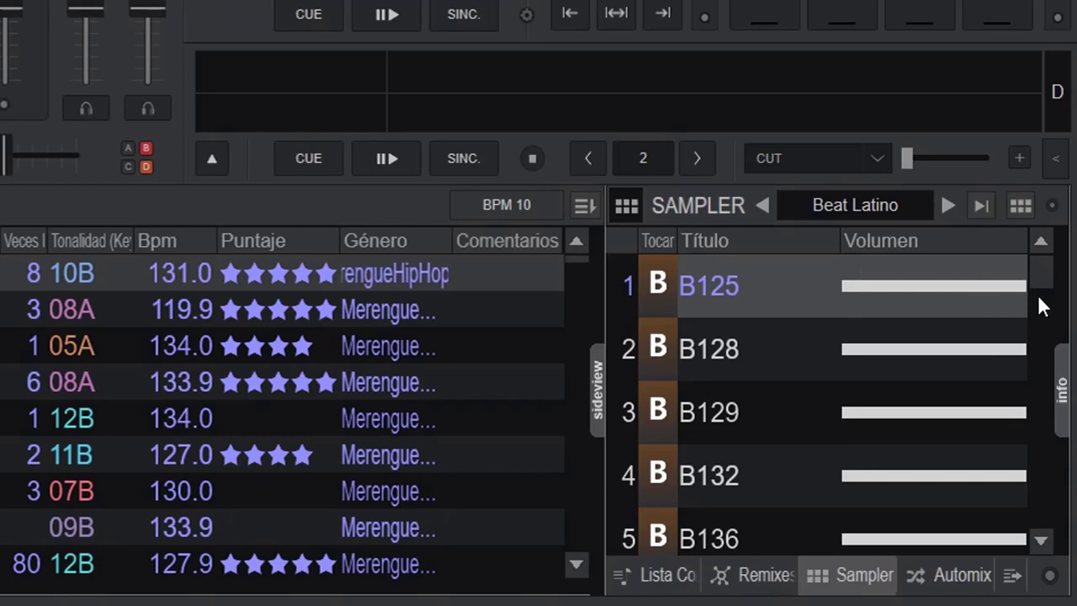
drag(975, 347, 1036, 349)
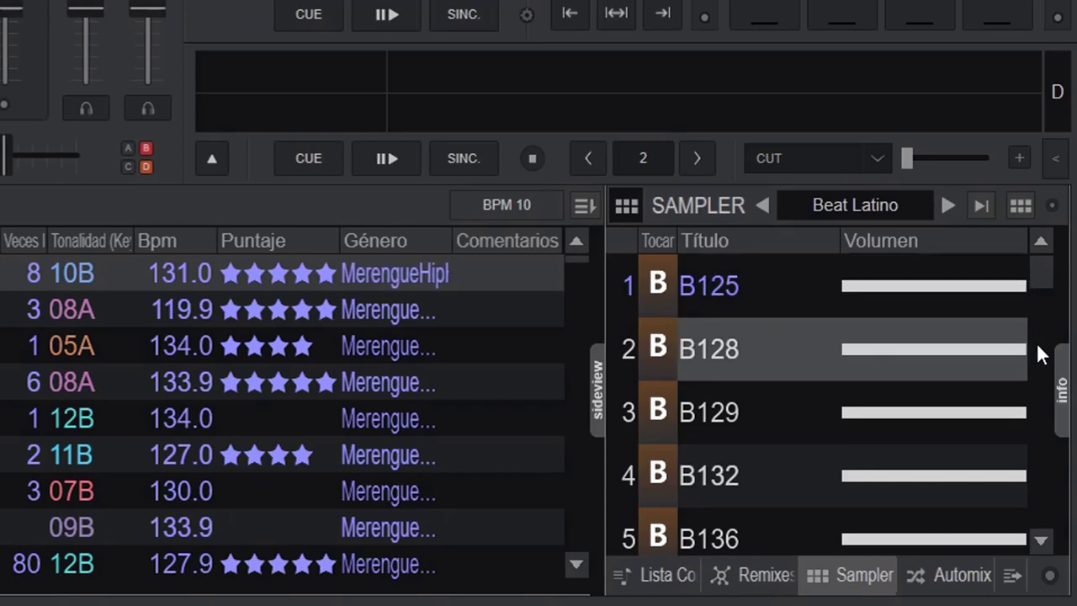
drag(1019, 410, 936, 411)
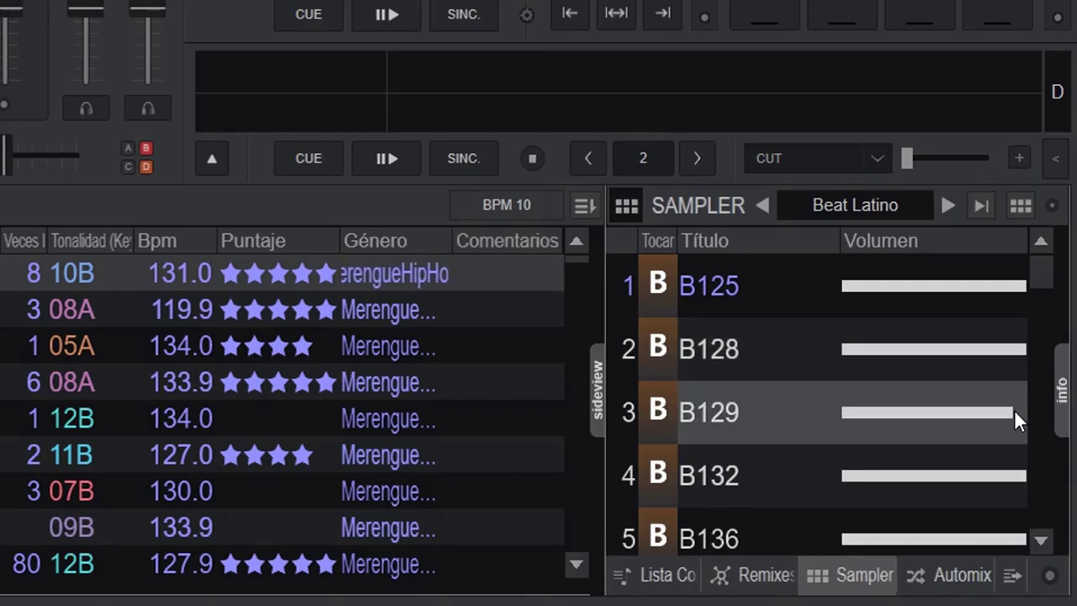
drag(1013, 476, 1043, 476)
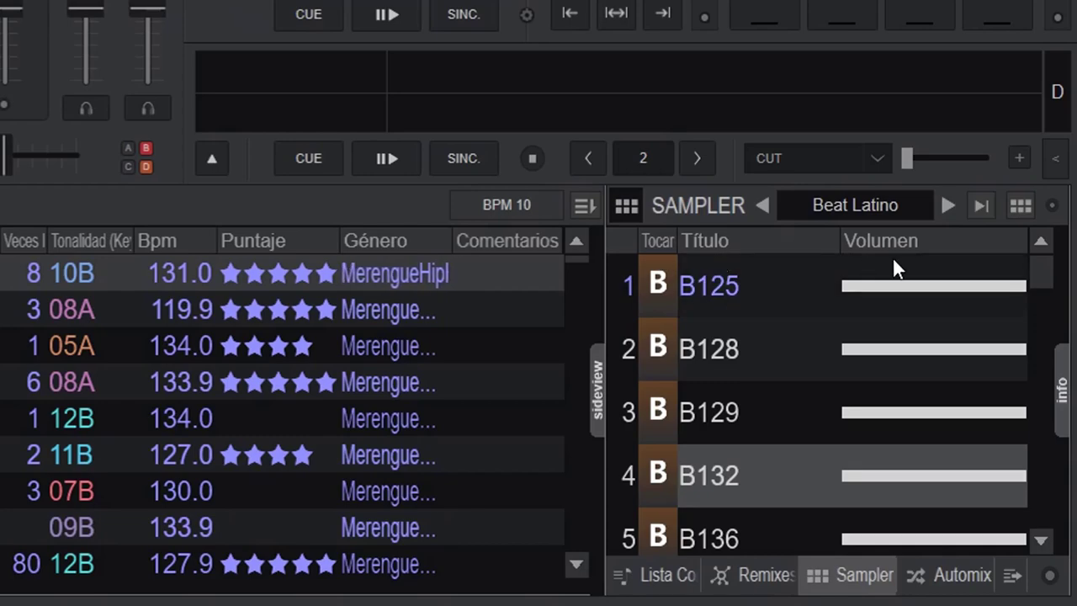
Add the Tonalidad (Key) column to the sampler list and look through the samples' keys.
right_click(805, 234)
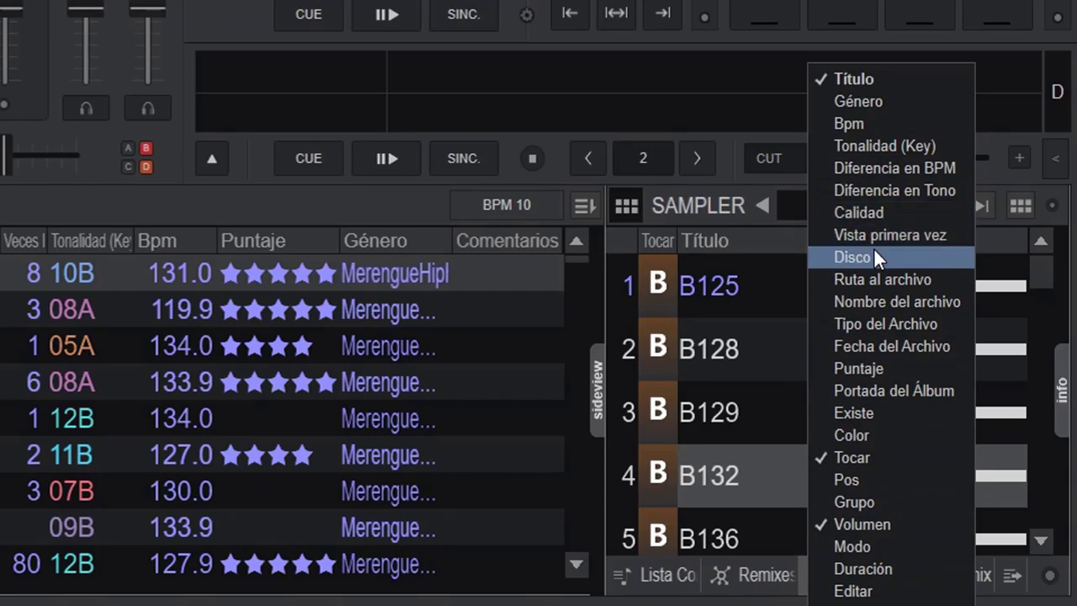
click(897, 144)
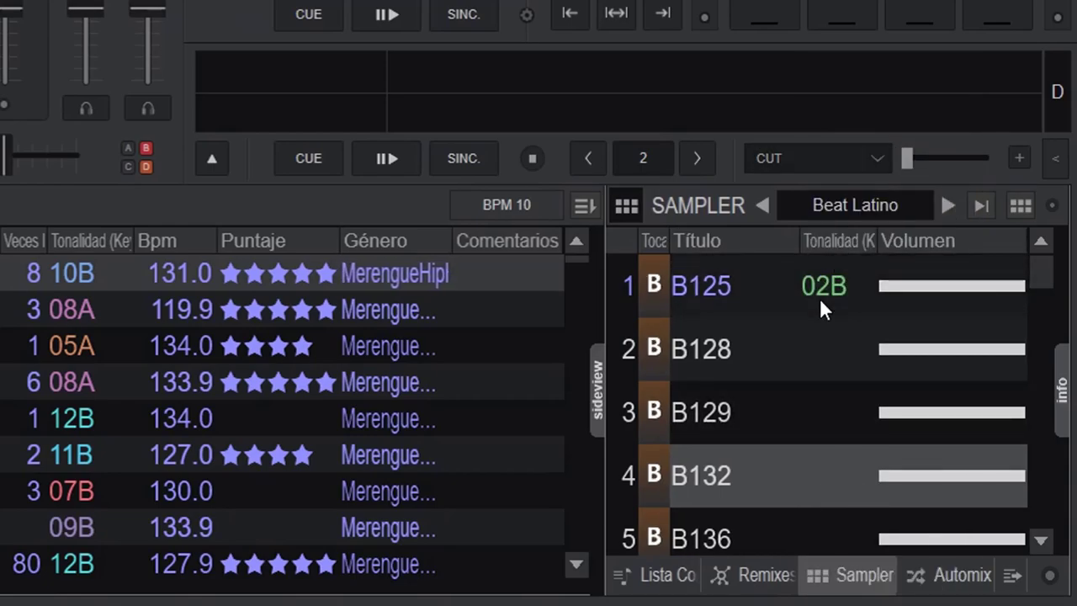
scroll(830, 421, down, 5)
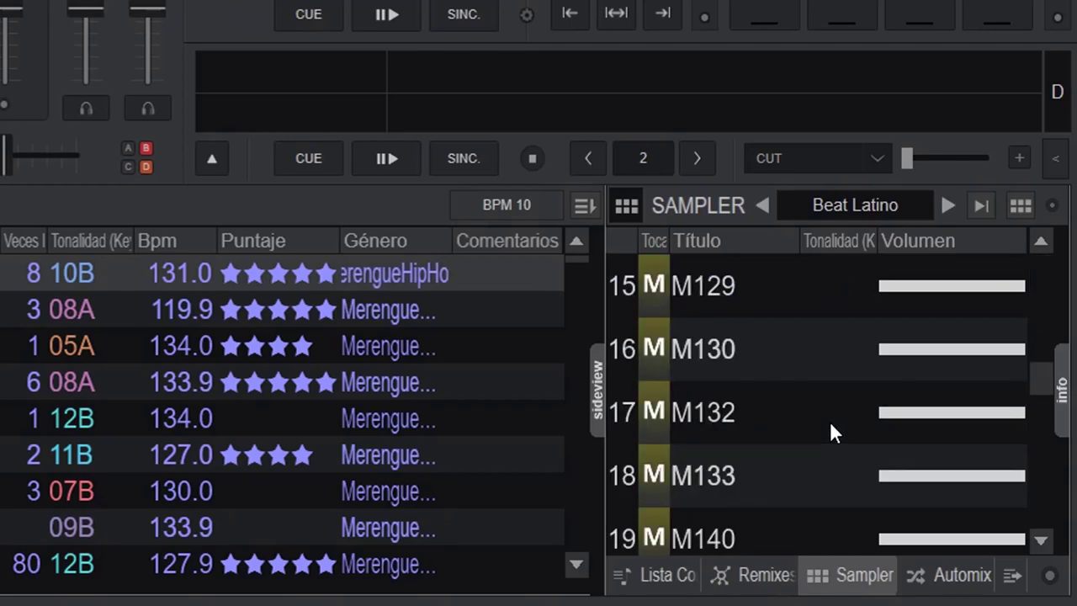
scroll(829, 420, up, 5)
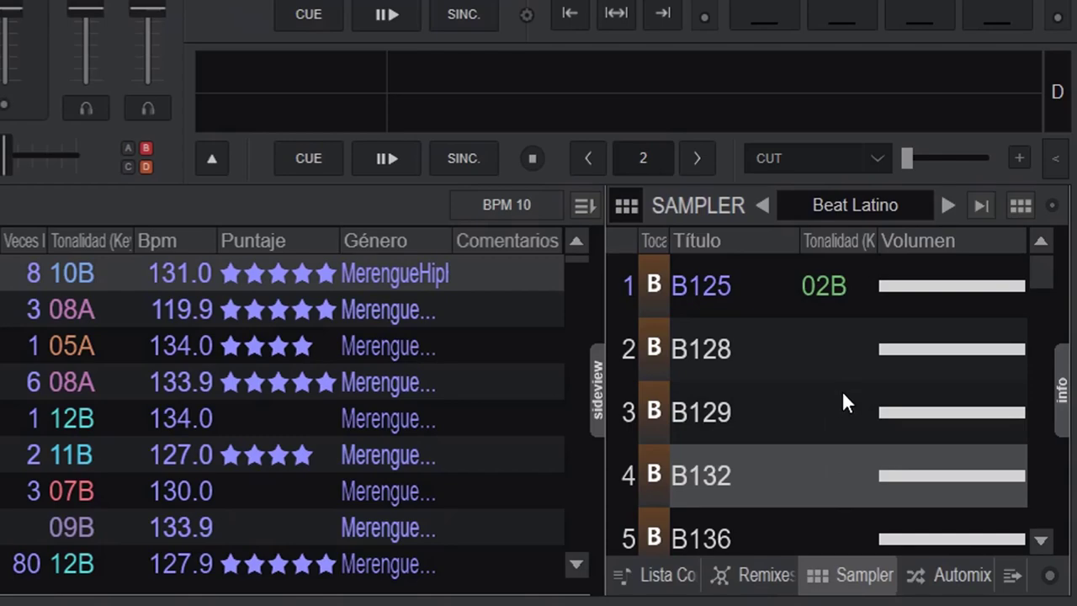
Add the Bpm column to the sampler list and remove the Tonalidad (Key) column.
right_click(835, 234)
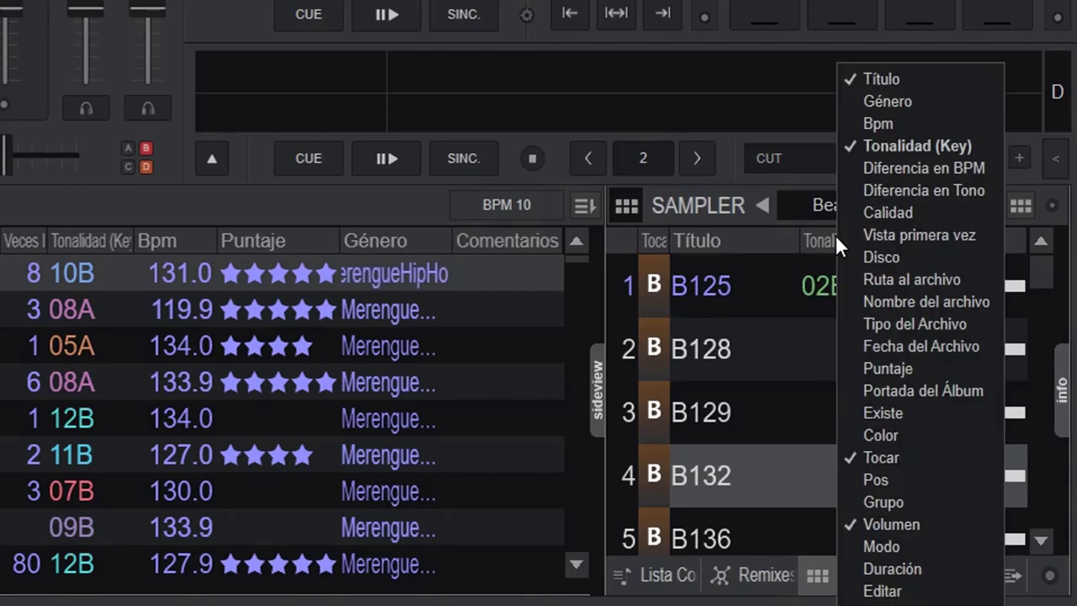
click(880, 123)
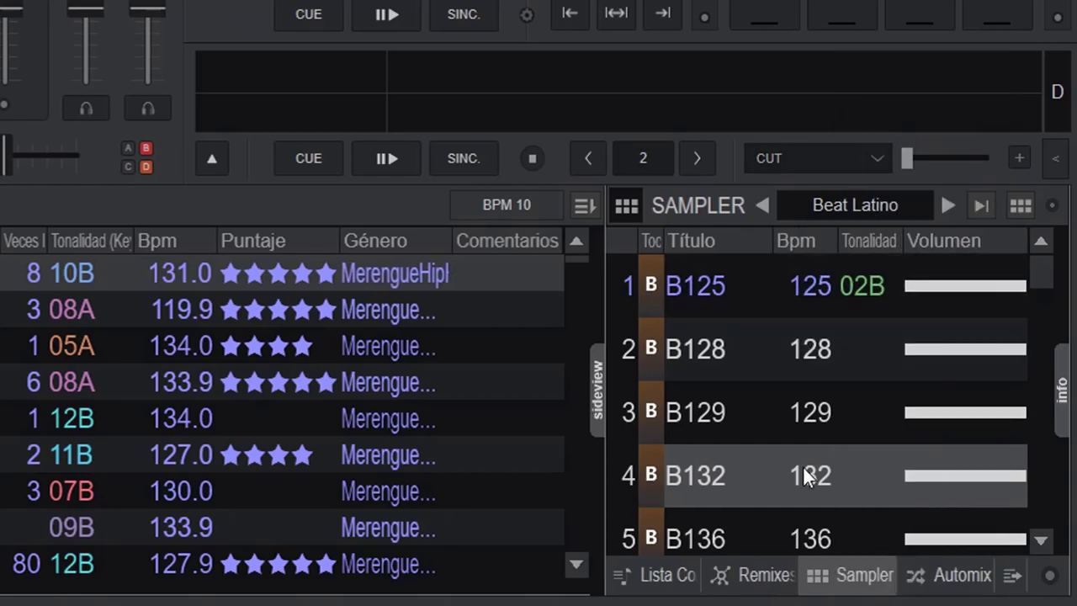
right_click(872, 235)
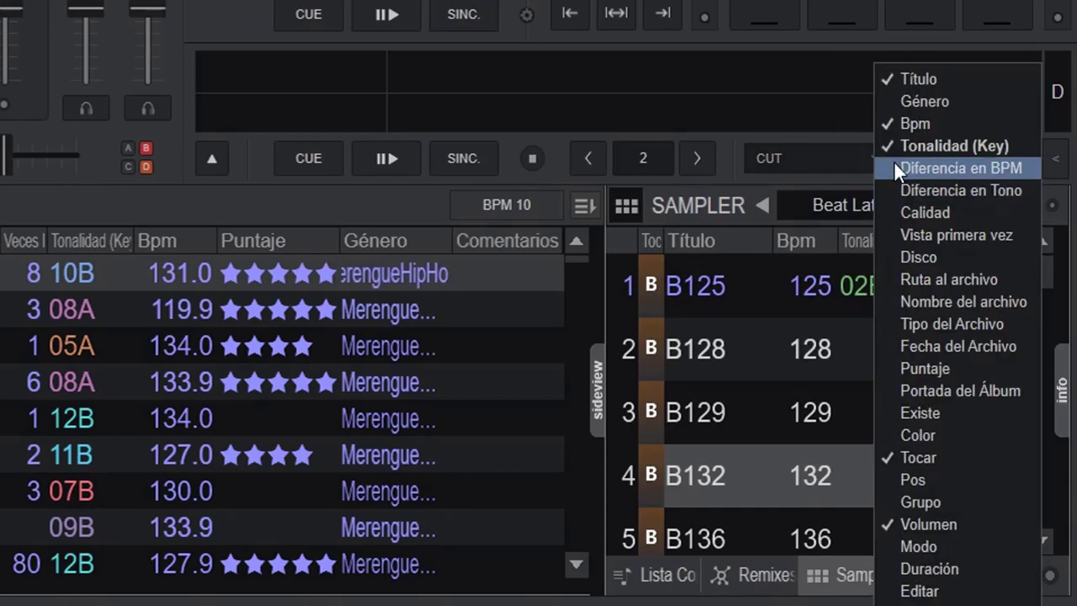
click(911, 146)
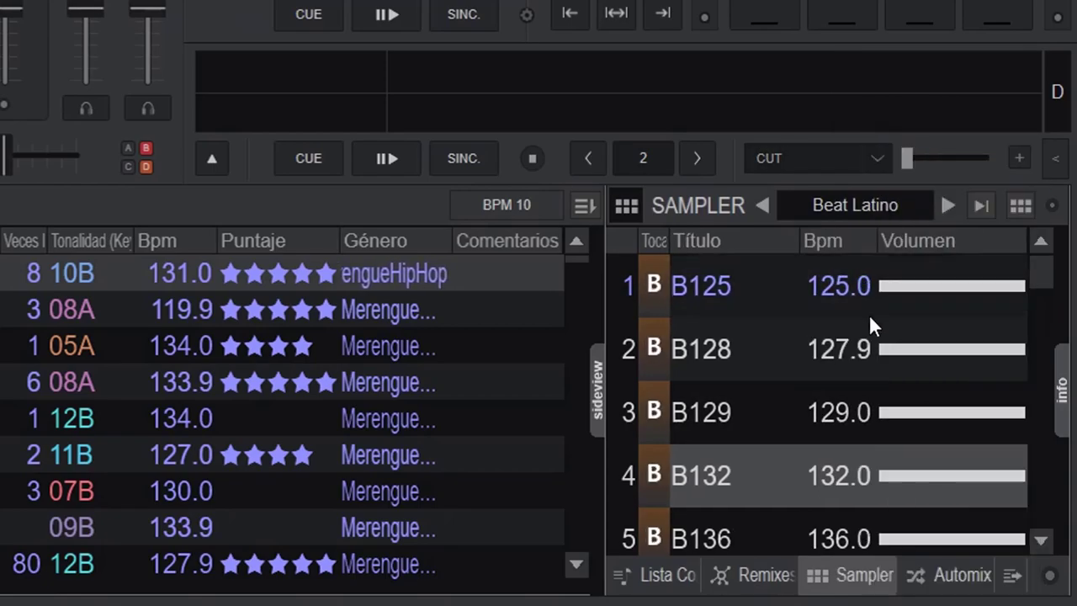
Add the Puntaje column to the sampler list and remove it again.
right_click(839, 241)
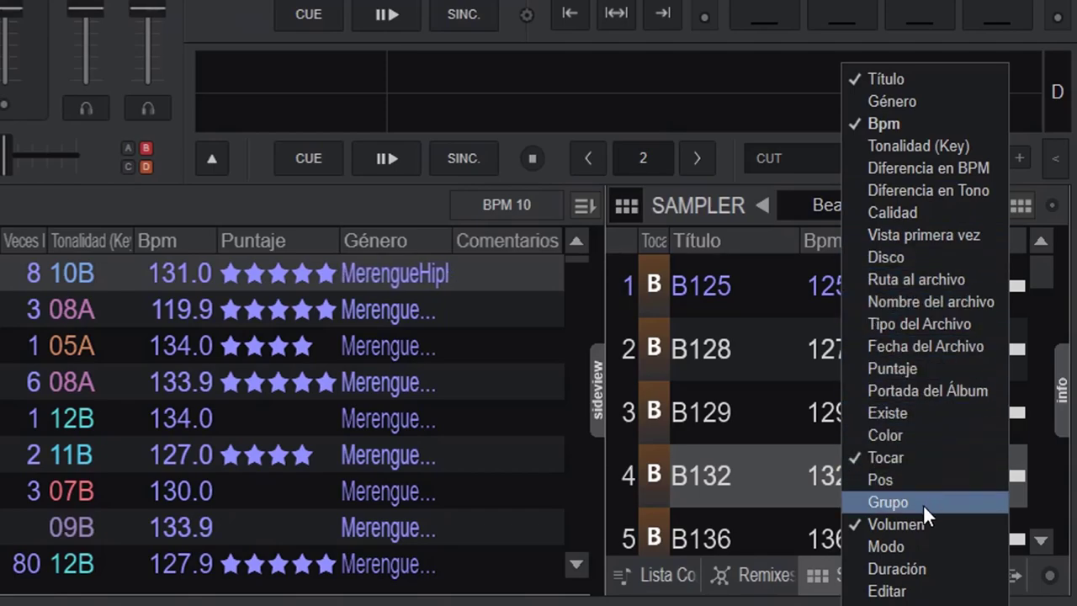
click(889, 368)
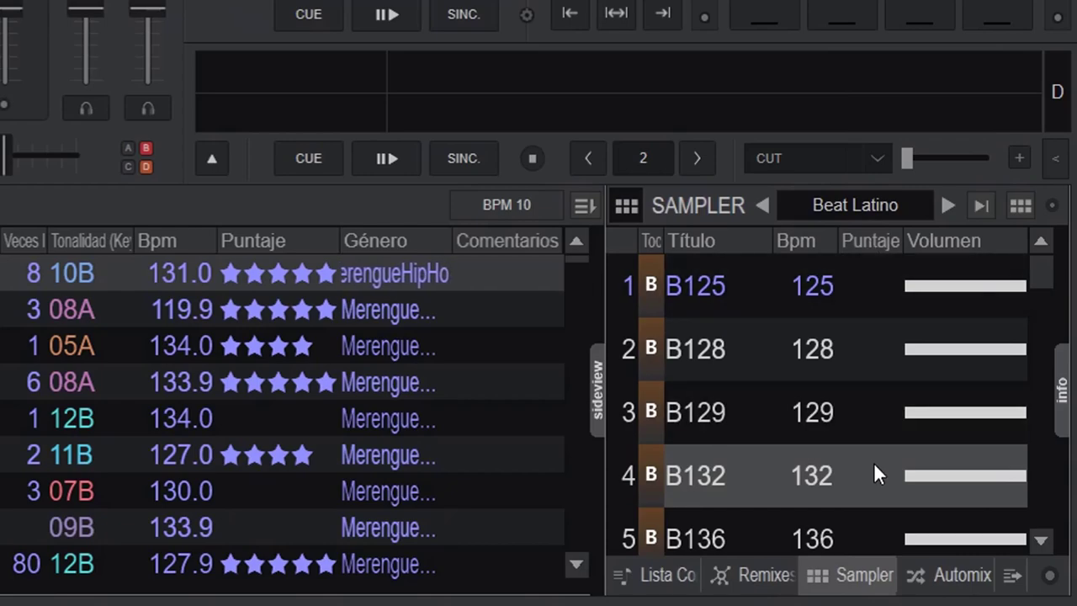
right_click(876, 240)
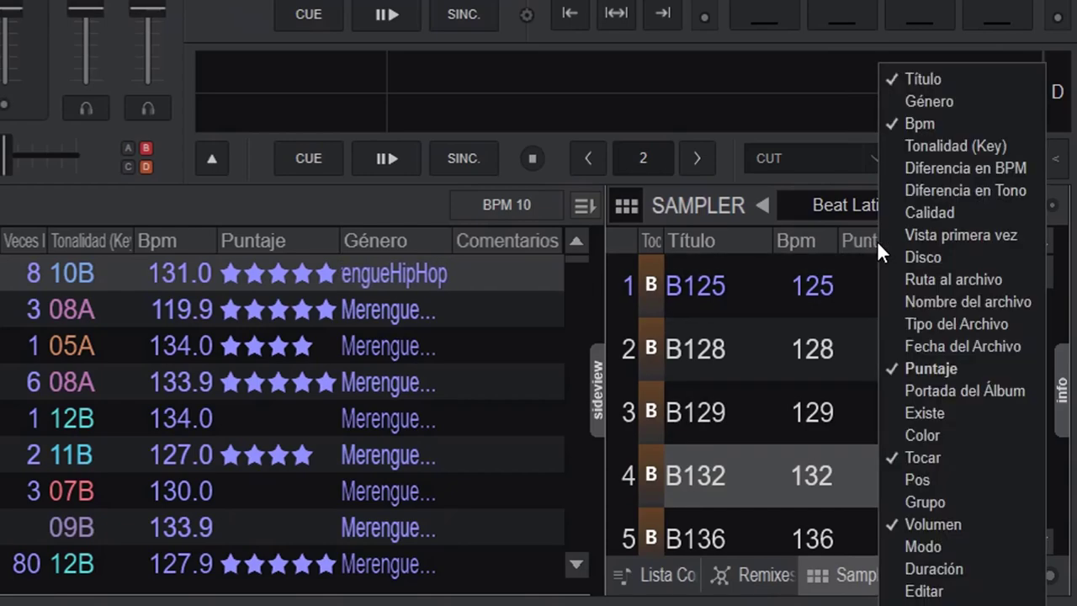
click(939, 368)
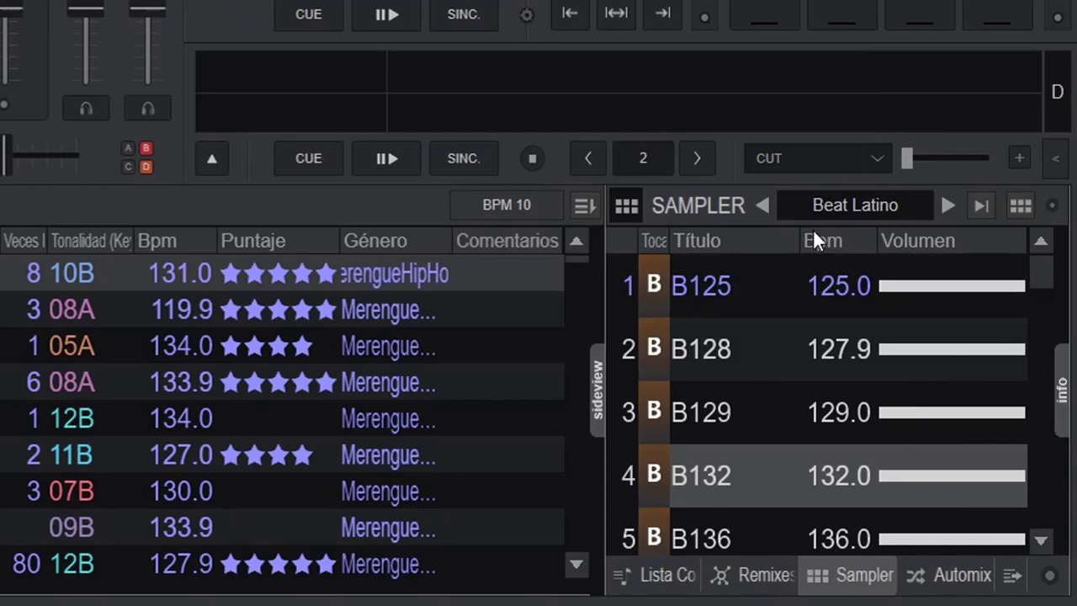
Review the available sampler column options and examine the samples' BPM values in the list.
right_click(754, 231)
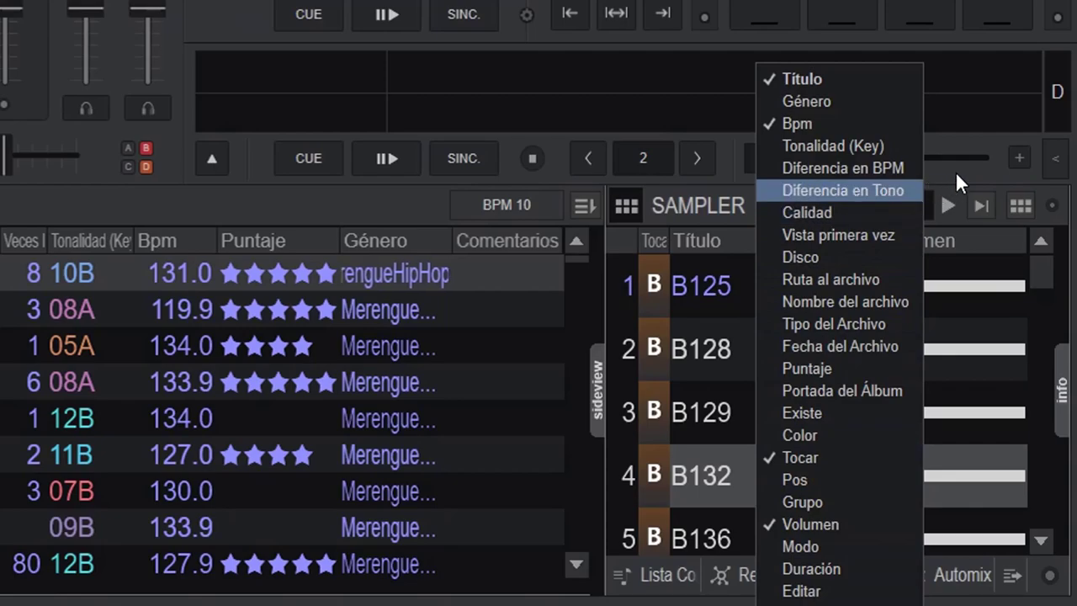
click(844, 254)
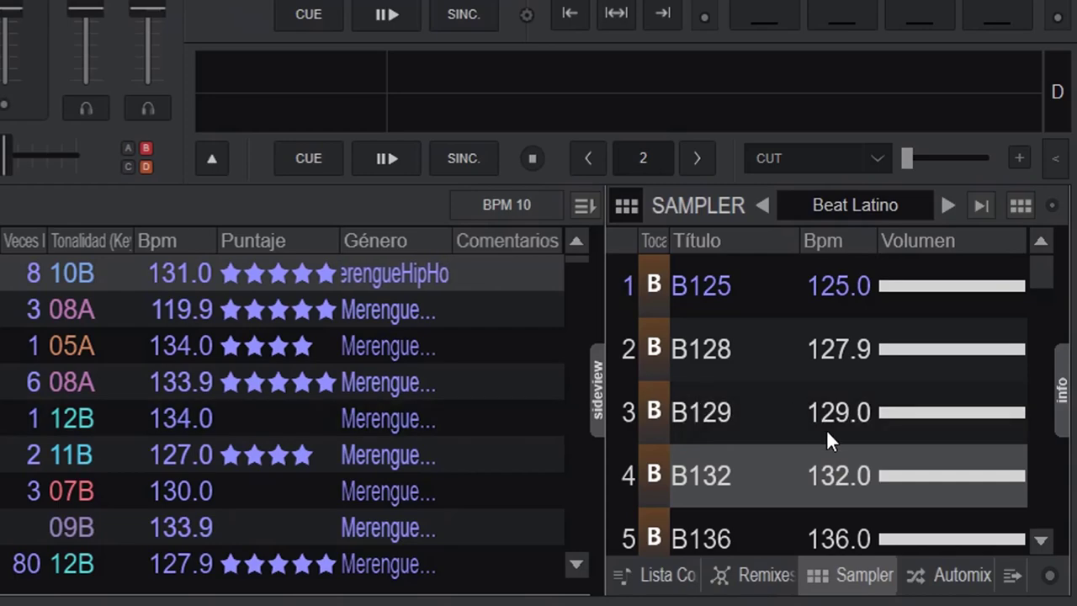
scroll(870, 499, down, 2)
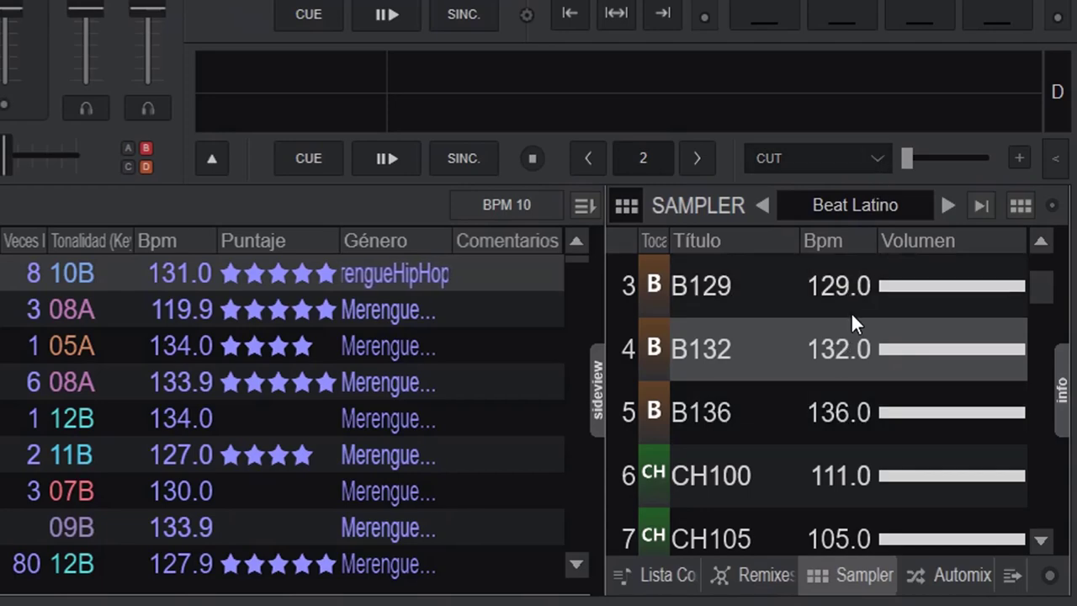
scroll(850, 312, up, 2)
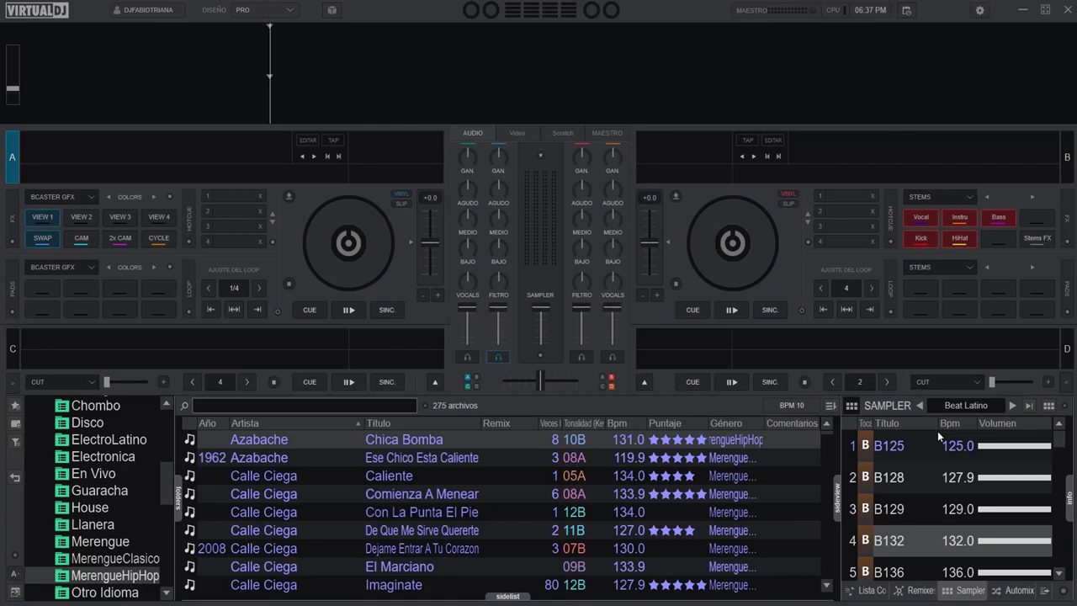
Remove the Bpm column from the sampler list.
right_click(958, 419)
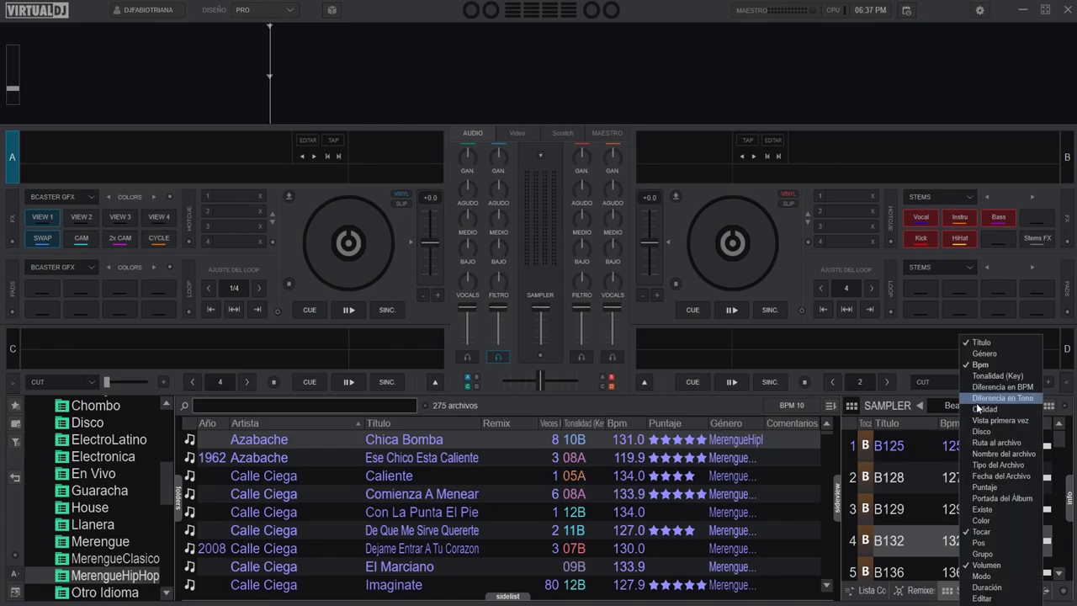
click(984, 366)
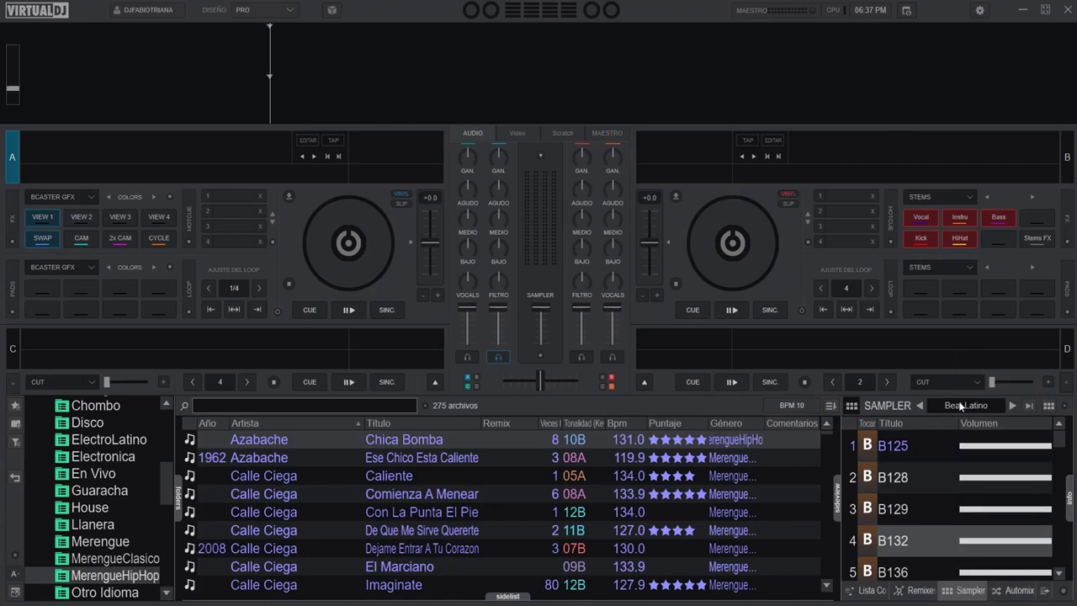